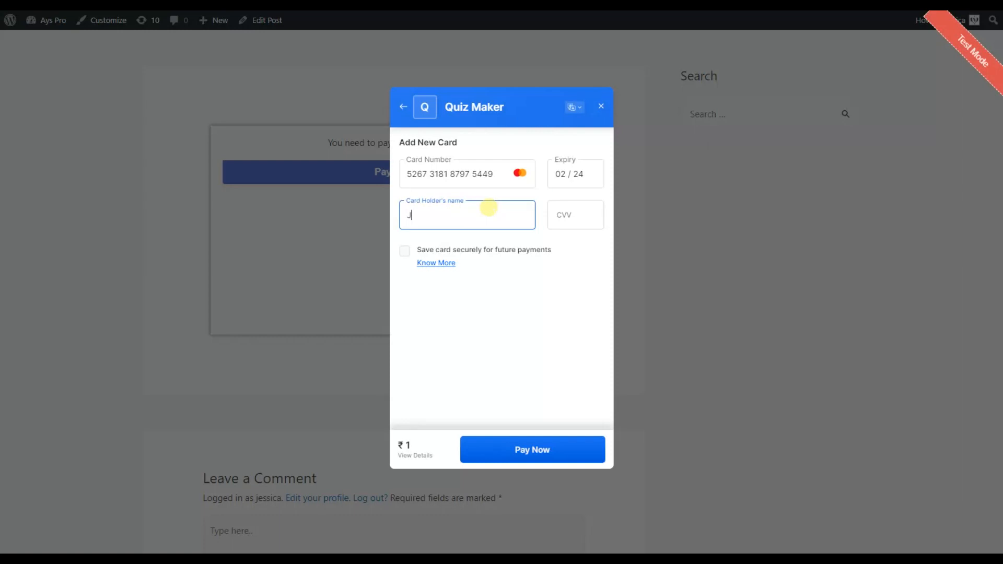
left_click(566, 214)
type("123")
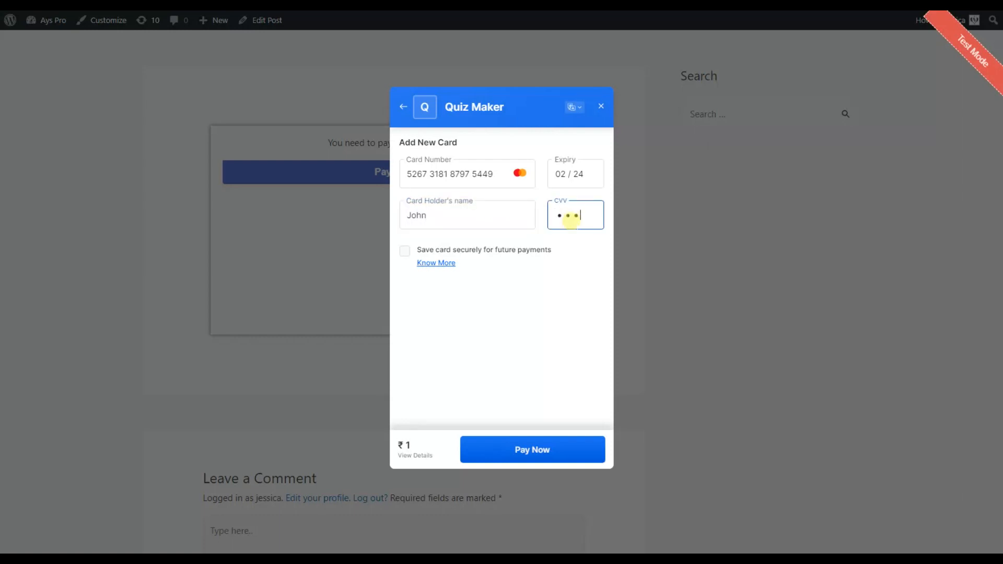
left_click(575, 442)
left_click(566, 454)
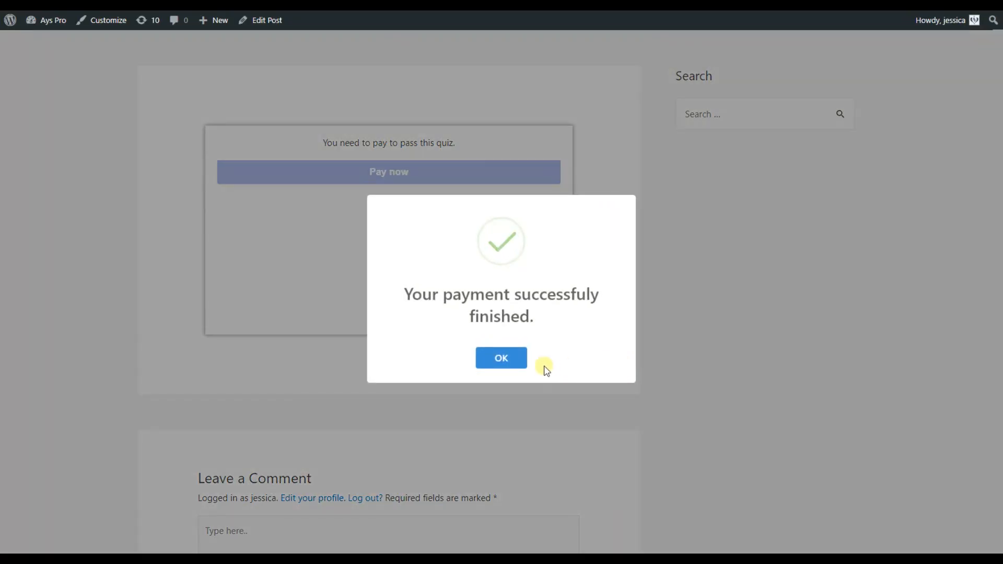
left_click(517, 361)
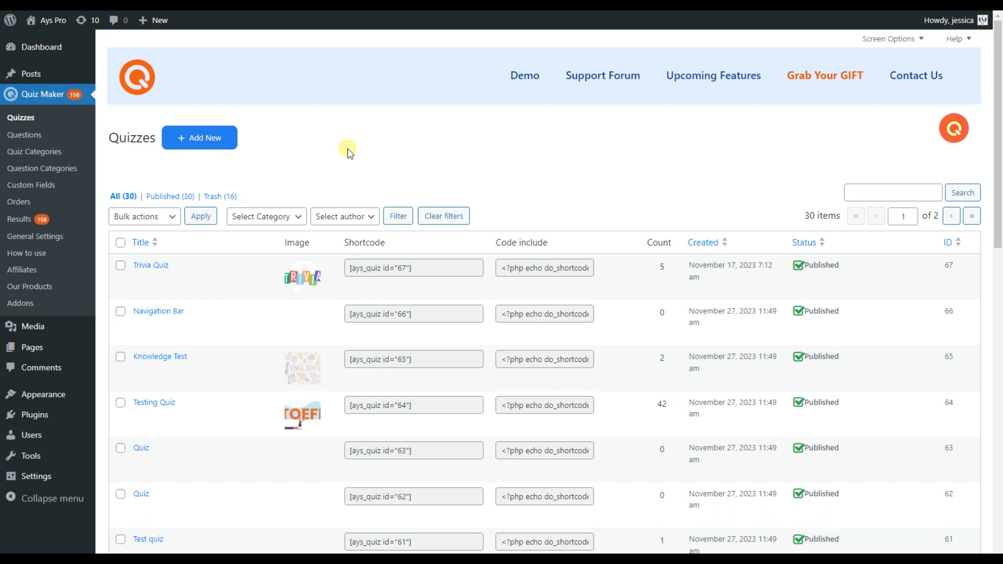
Go to Quiz Maker General Settings' Integrations section and follow the Razorpay Account link.
left_click(56, 236)
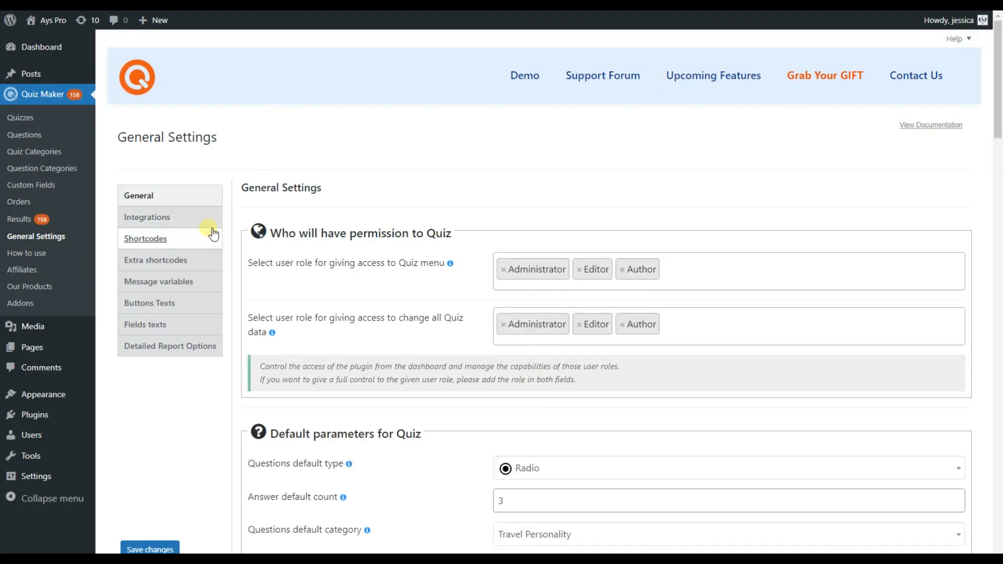
left_click(179, 220)
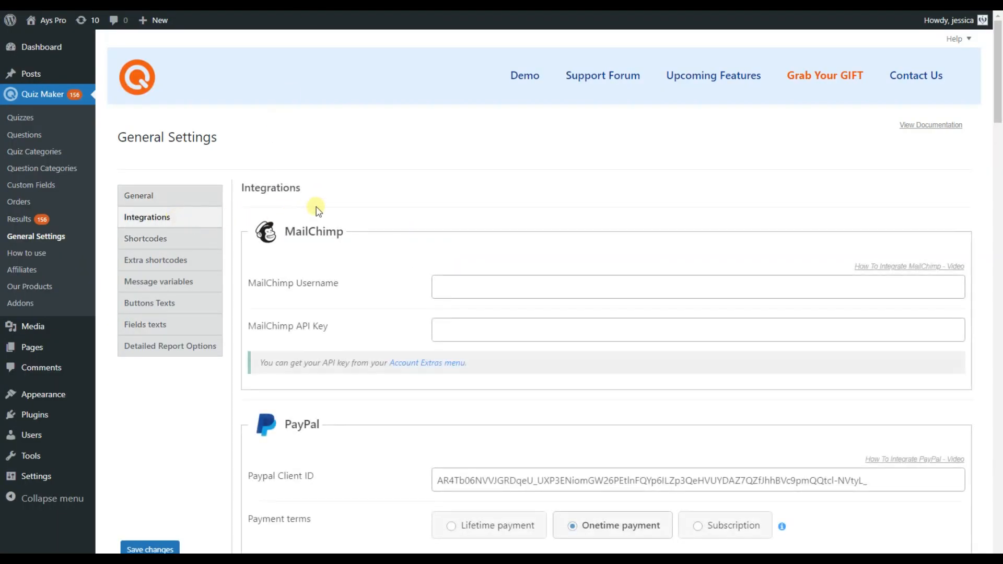
scroll(476, 163, "down", 20)
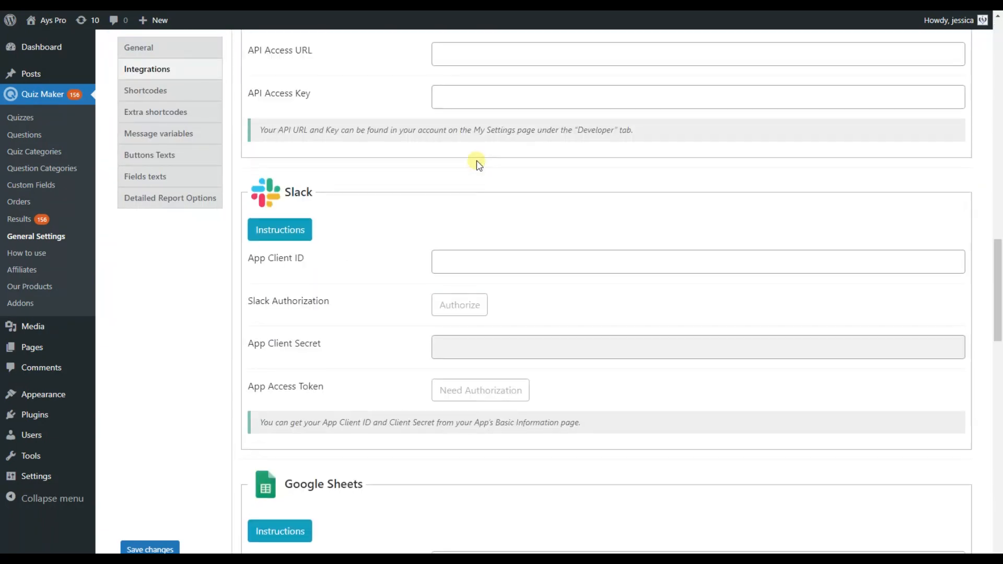
scroll(480, 165, "down", 7)
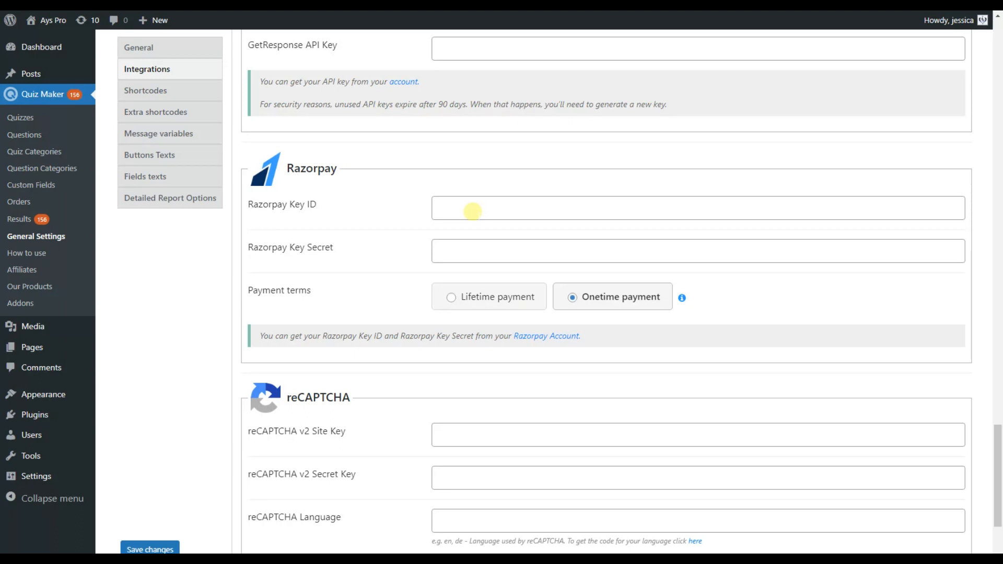
left_click(552, 337)
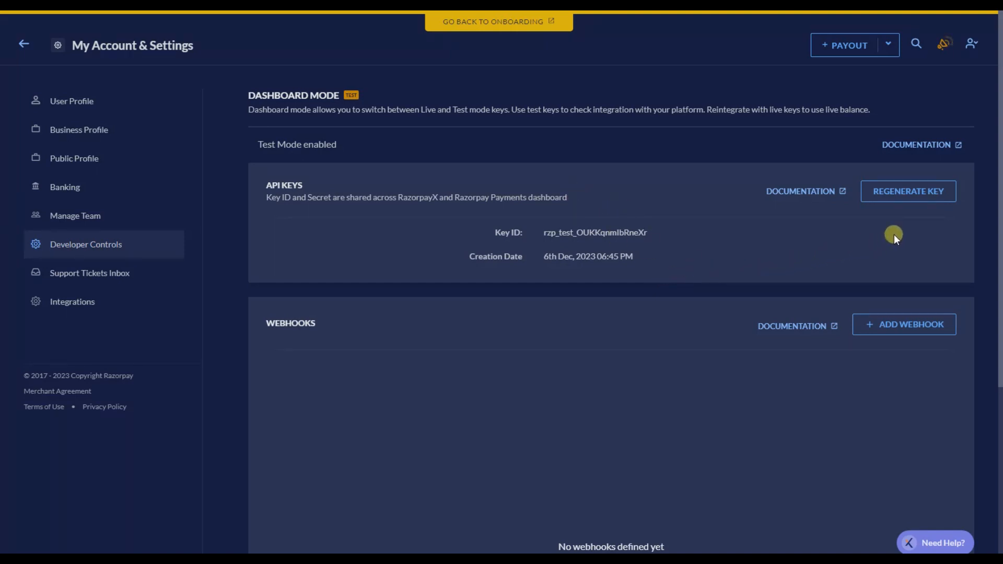
Regenerate the Razorpay test API key, deactivating the old key immediately, and verify with the OTP.
left_click(913, 199)
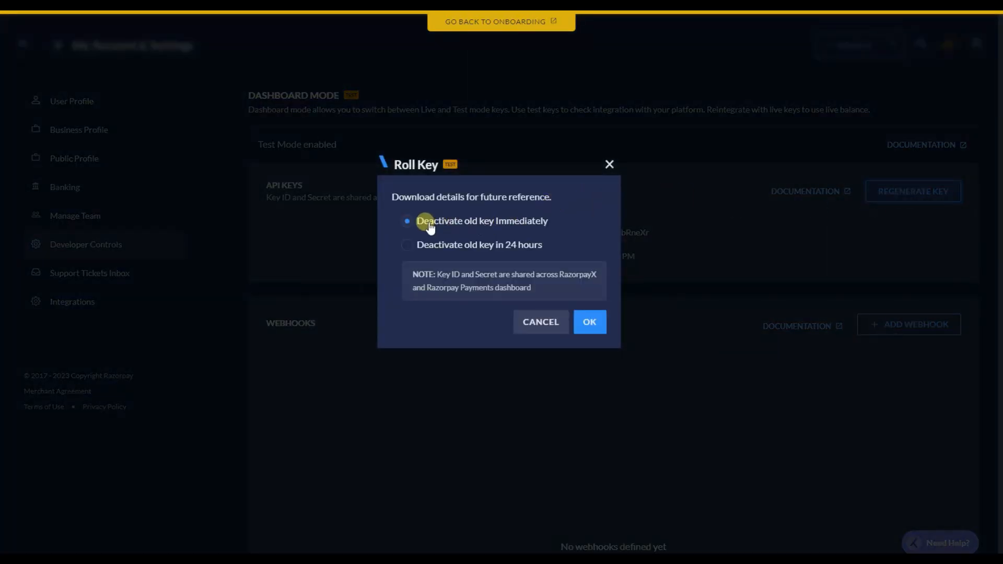
left_click(591, 323)
left_click(575, 314)
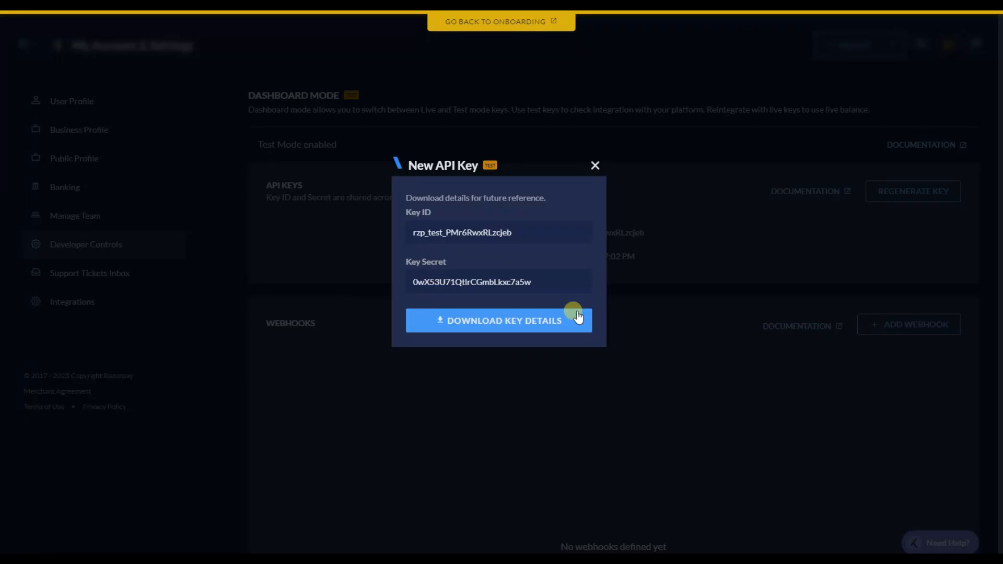
Copy the new Key ID and Key Secret into Quiz Maker's Razorpay Key ID and Key Secret fields.
left_click_drag(537, 237, 403, 227)
key("ctrl+c")
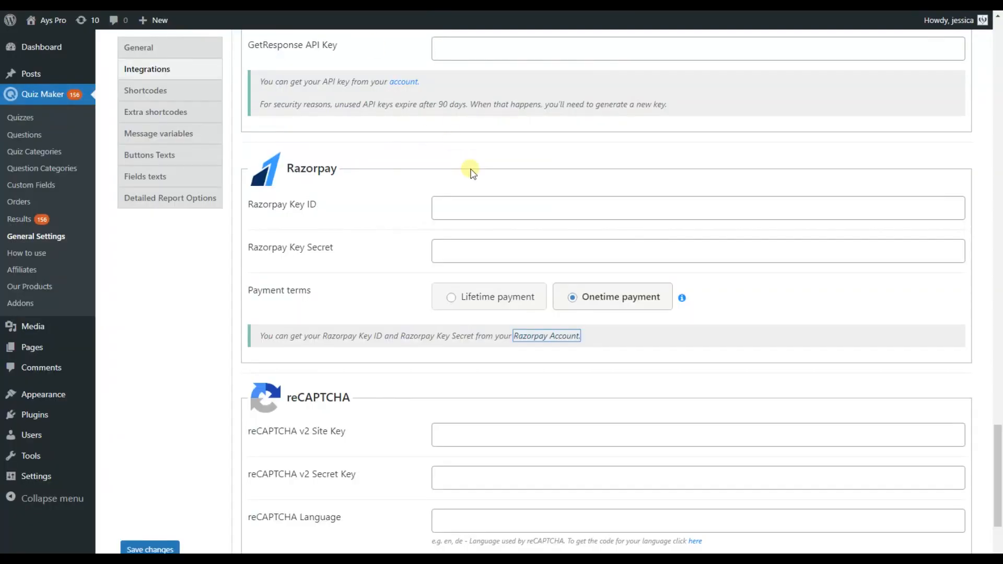
left_click(473, 207)
key("ctrl+v")
left_click(472, 245)
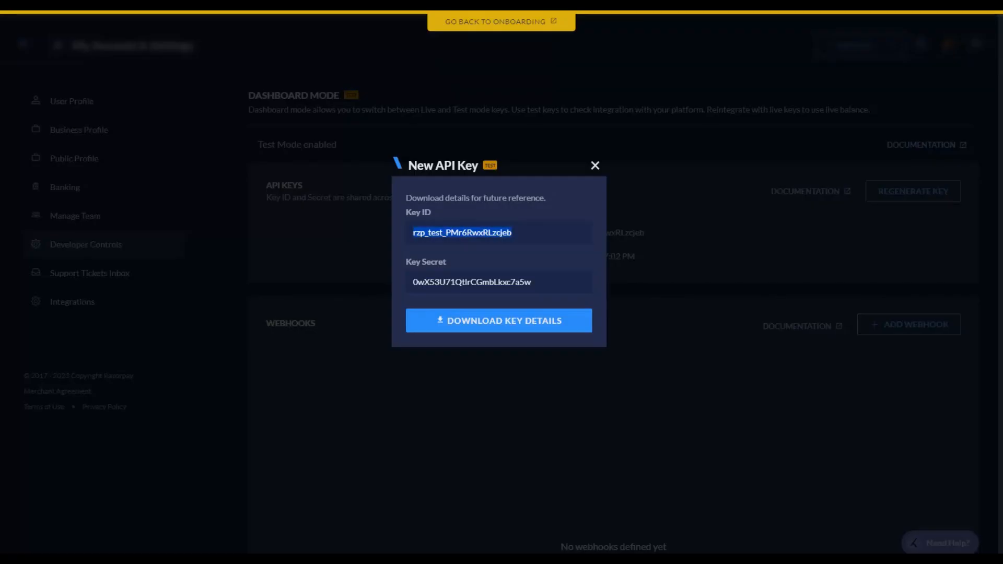
left_click(543, 282)
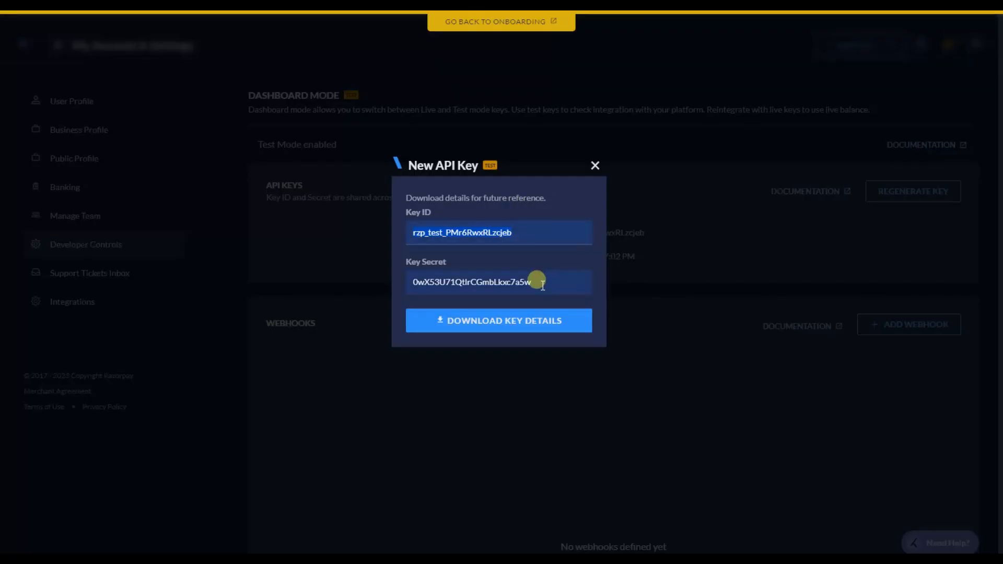
left_click_drag(546, 283, 404, 287)
key("ctrl+c")
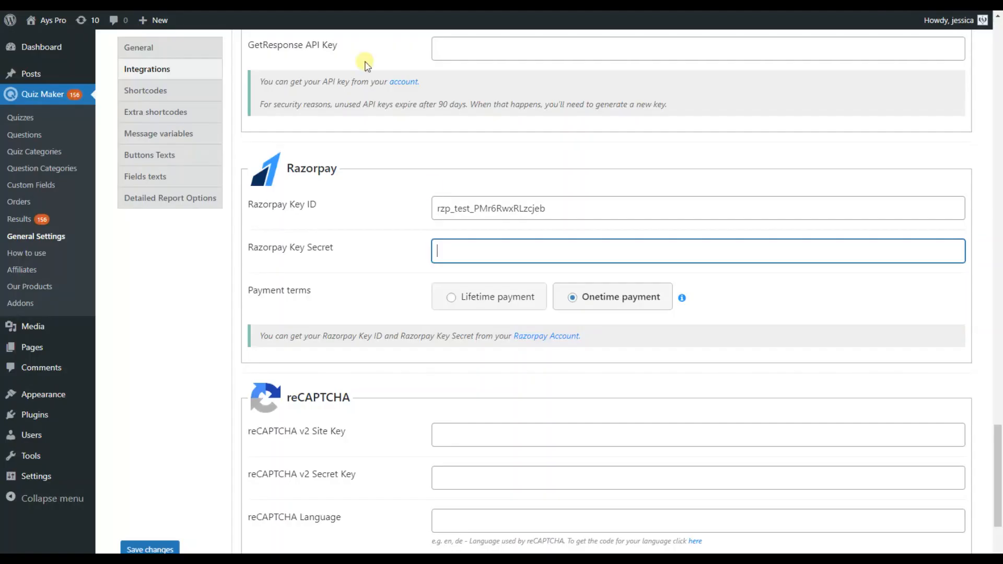
key("ctrl+v")
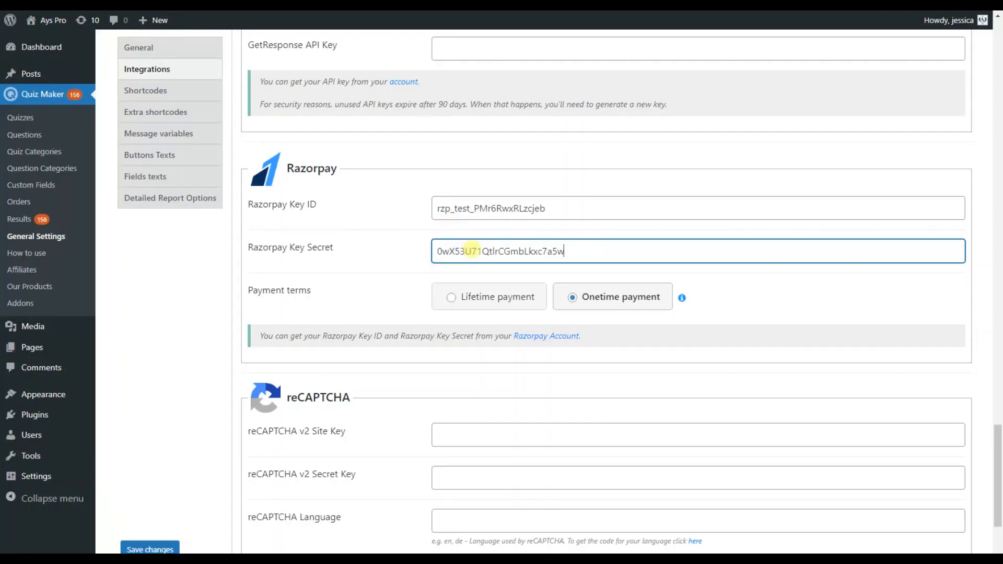
Save Quiz Maker's settings with the new Razorpay Key ID and Key Secret.
left_click(401, 282)
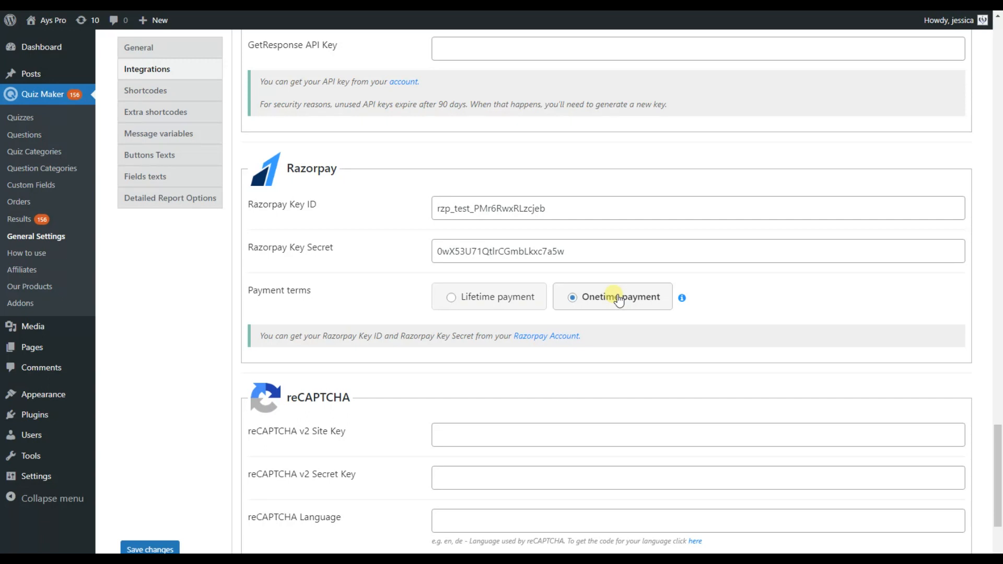
left_click(151, 549)
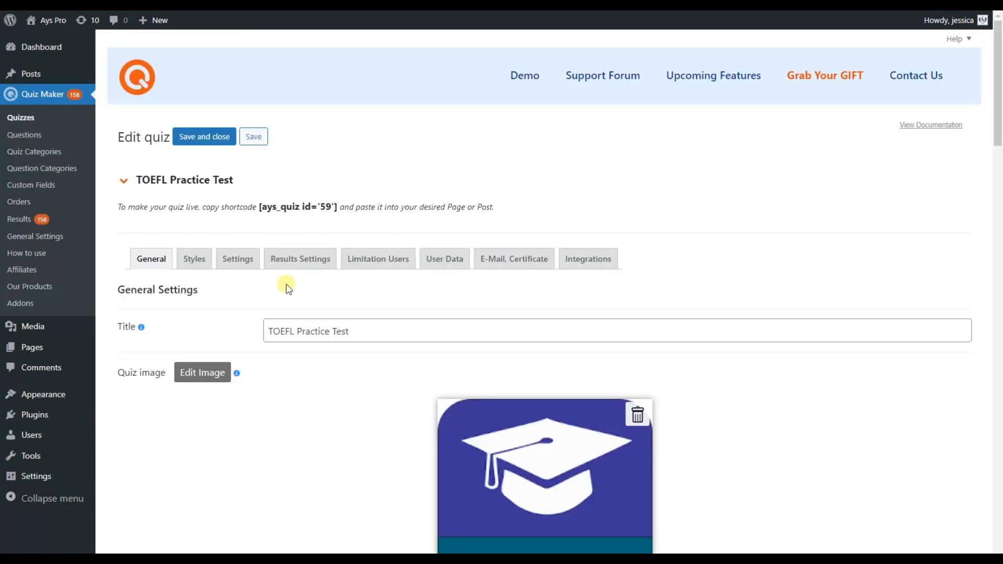
Enable Razorpay on the TOEFL Practice Test quiz with amount 1 and currency INR - Indian Rupee, then save.
left_click(595, 264)
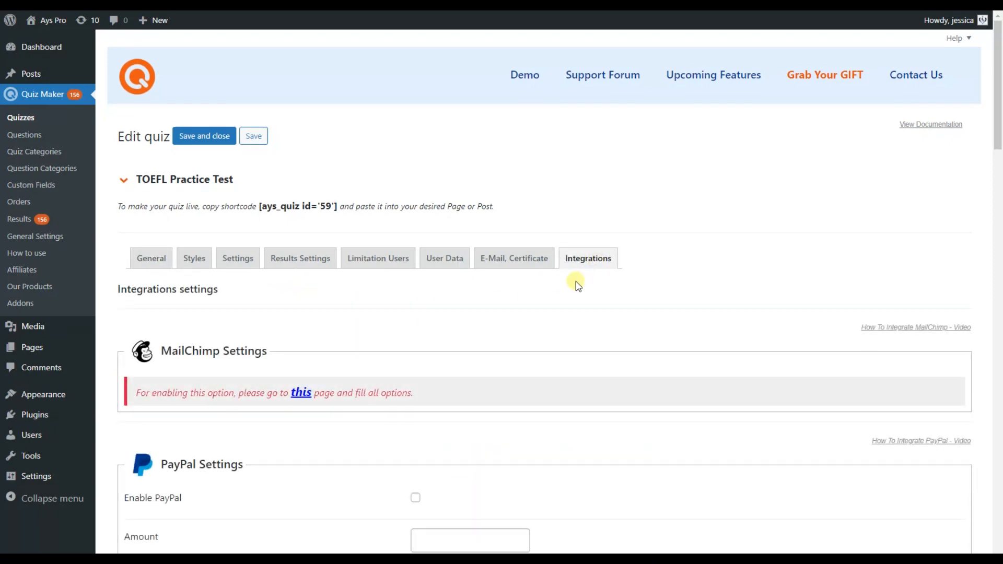
scroll(578, 282, "down", 13)
scroll(579, 284, "down", 19)
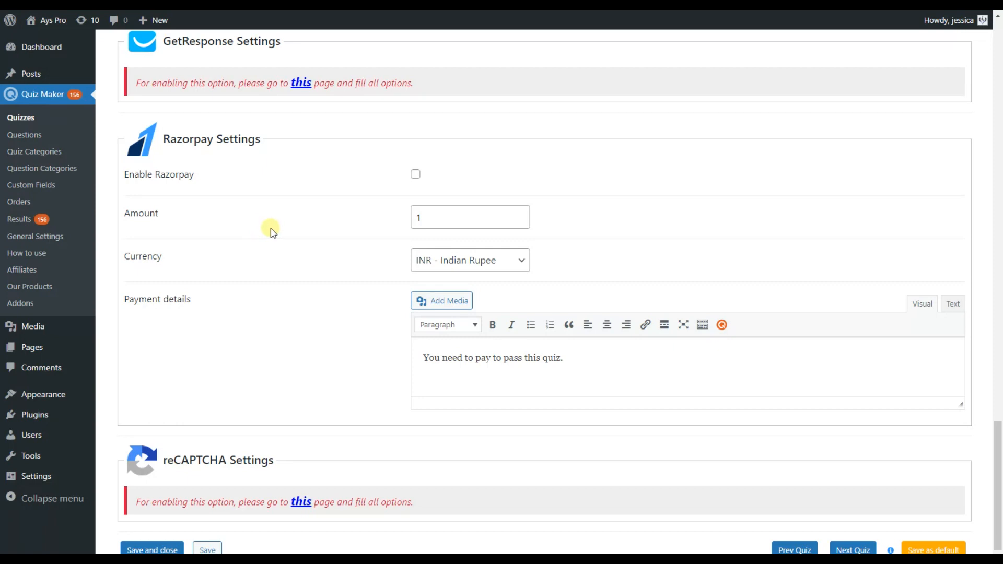
left_click(416, 174)
left_click(425, 217)
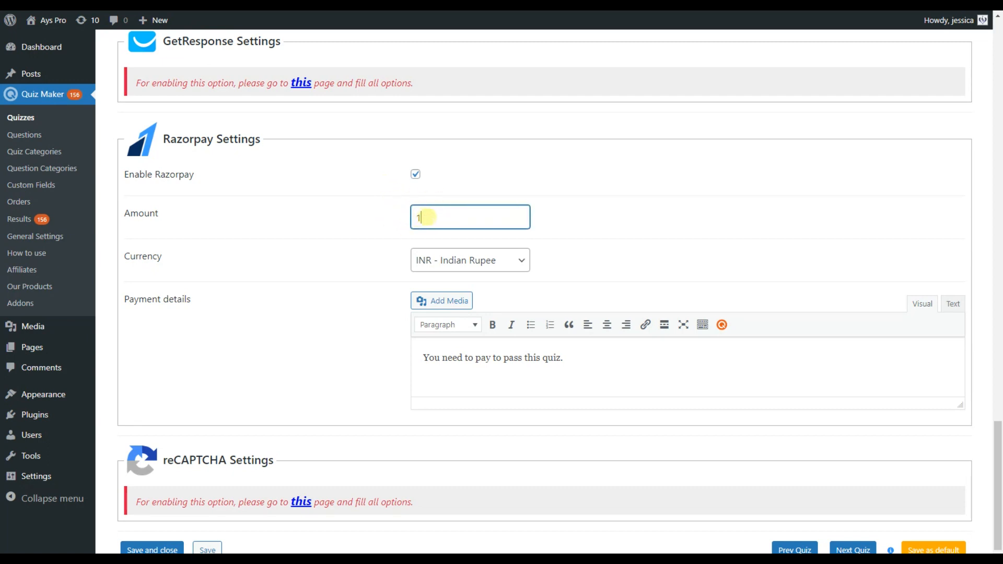
left_click(444, 262)
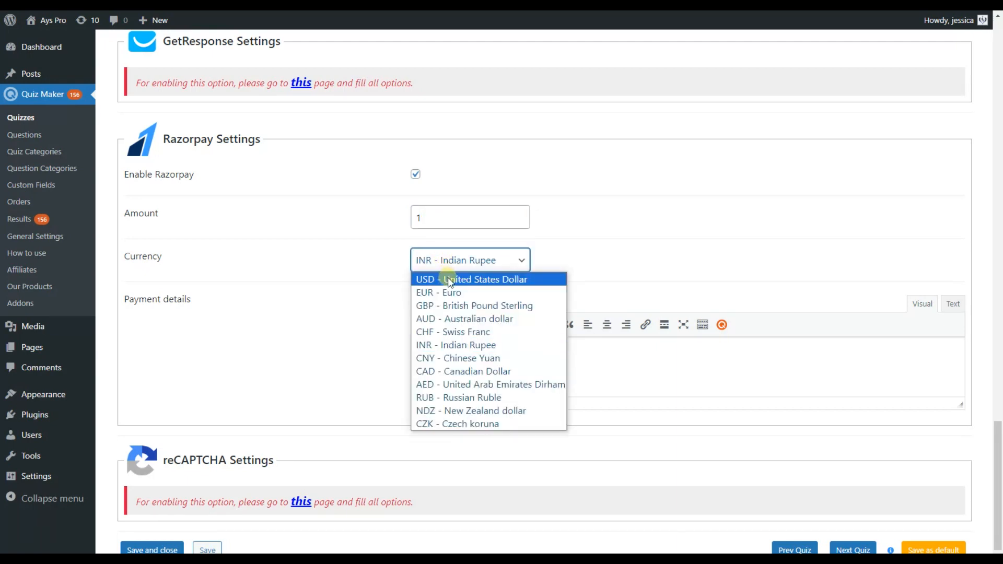
left_click(448, 349)
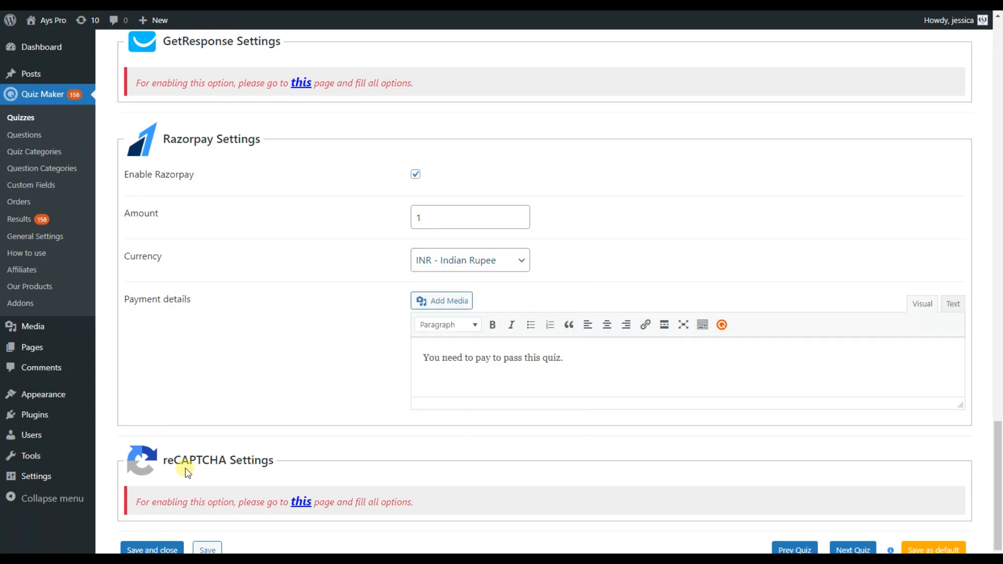
left_click(207, 548)
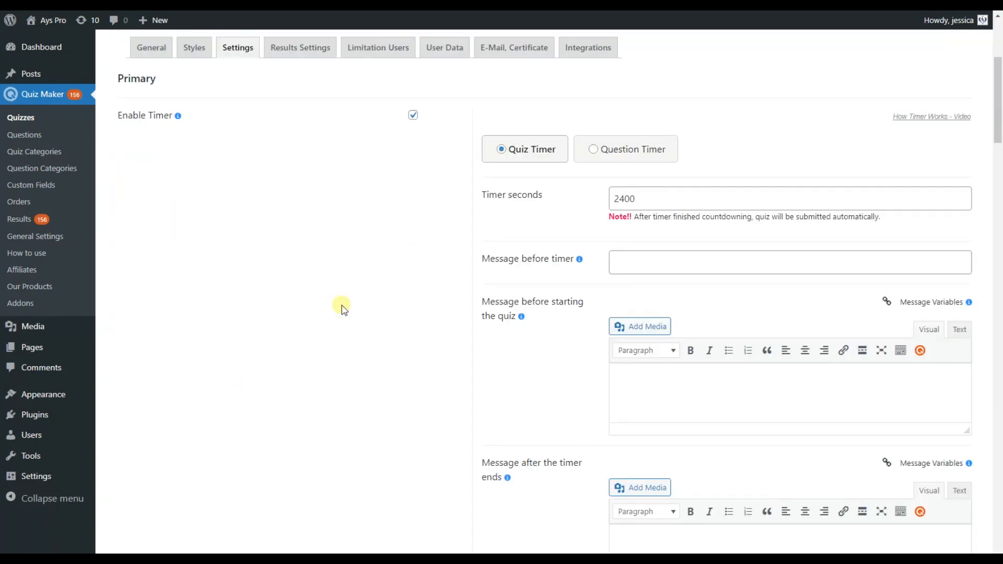
Keep the quiz's Payment Type set to Prepay.
scroll(305, 266, "down", 3)
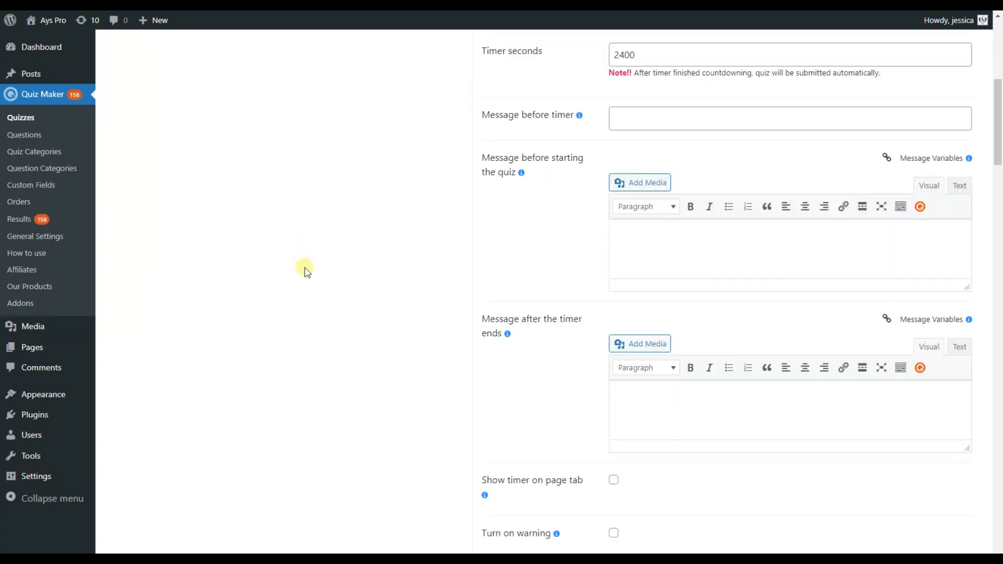
scroll(306, 269, "down", 20)
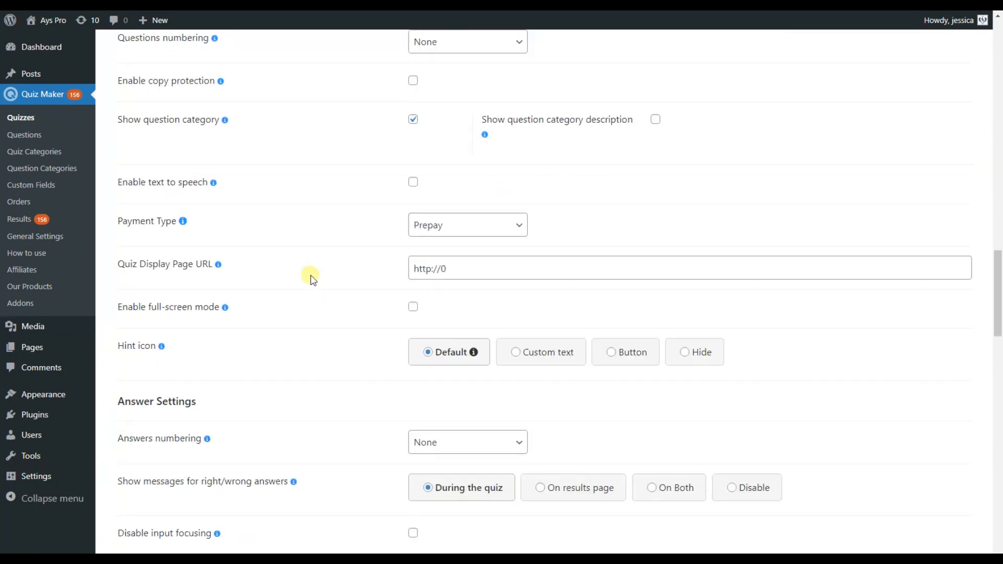
left_click(431, 228)
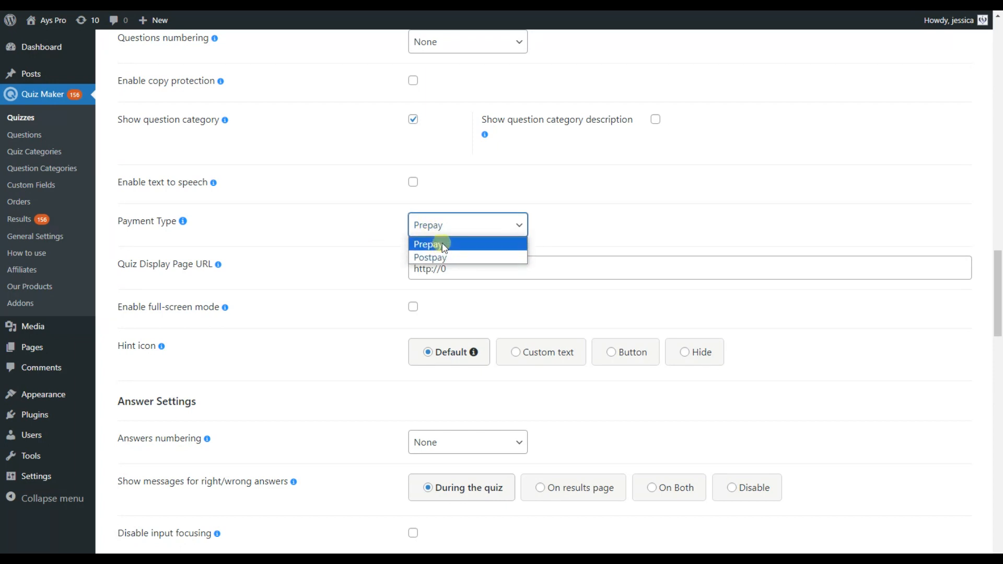
left_click(444, 247)
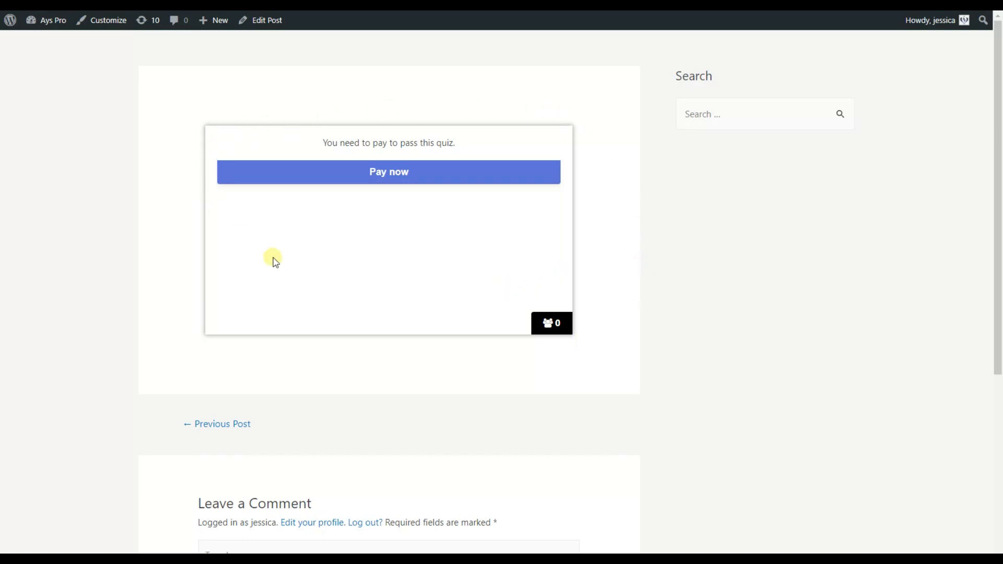
Start the ₹1 Razorpay checkout, choose Card, and switch to Razorpay's test card docs.
left_click(431, 173)
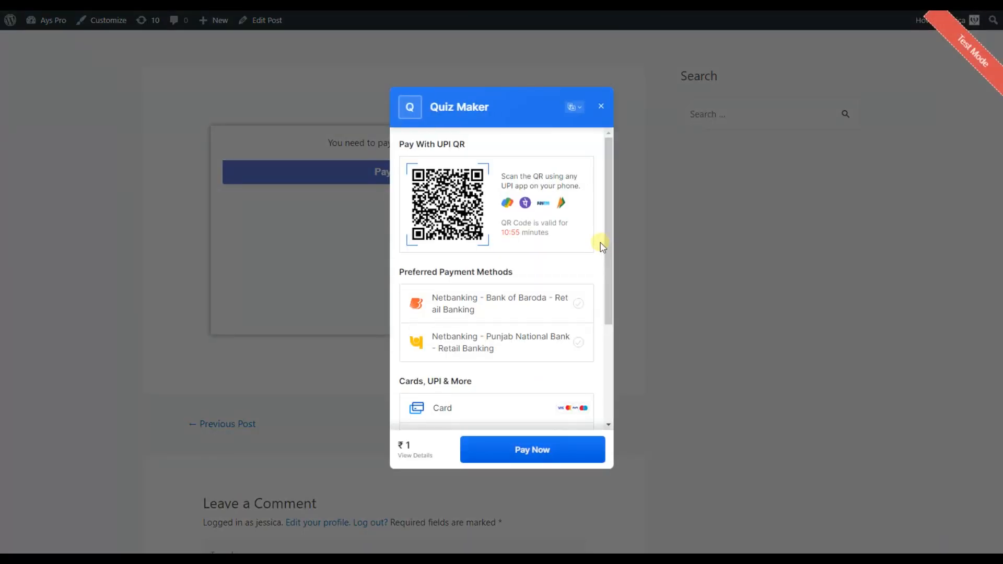
scroll(601, 246, "down", 3)
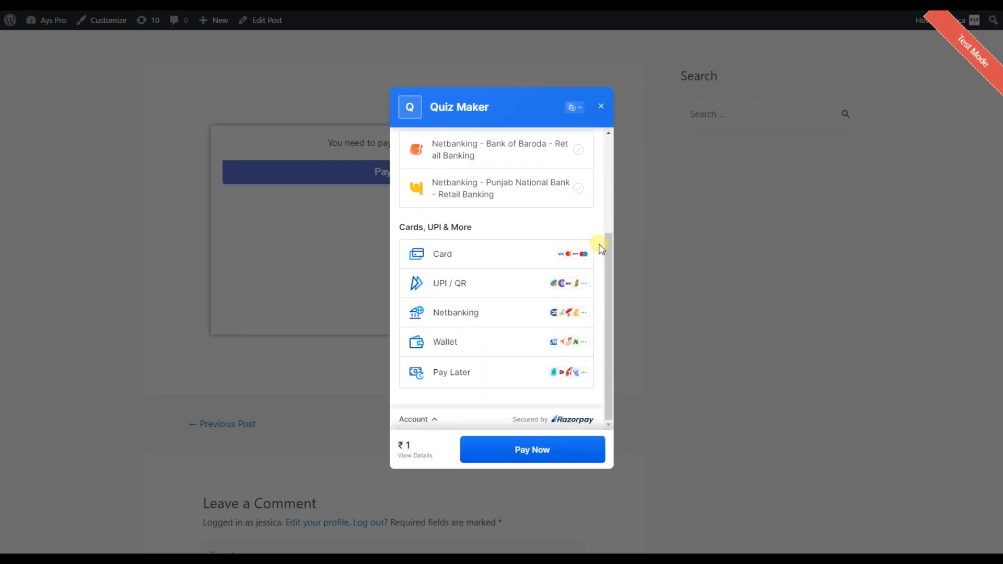
scroll(600, 248, "up", 3)
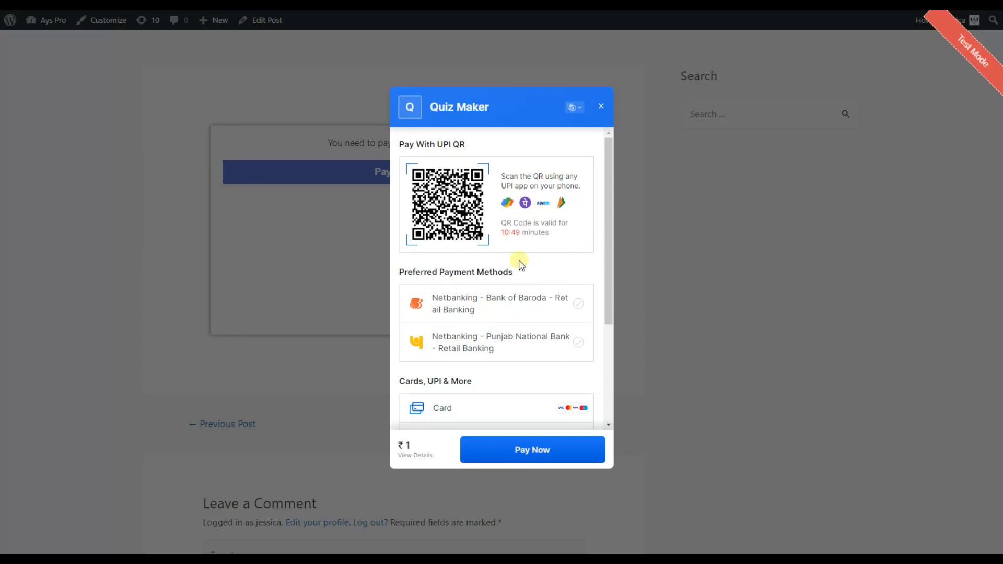
scroll(455, 233, "down", 2)
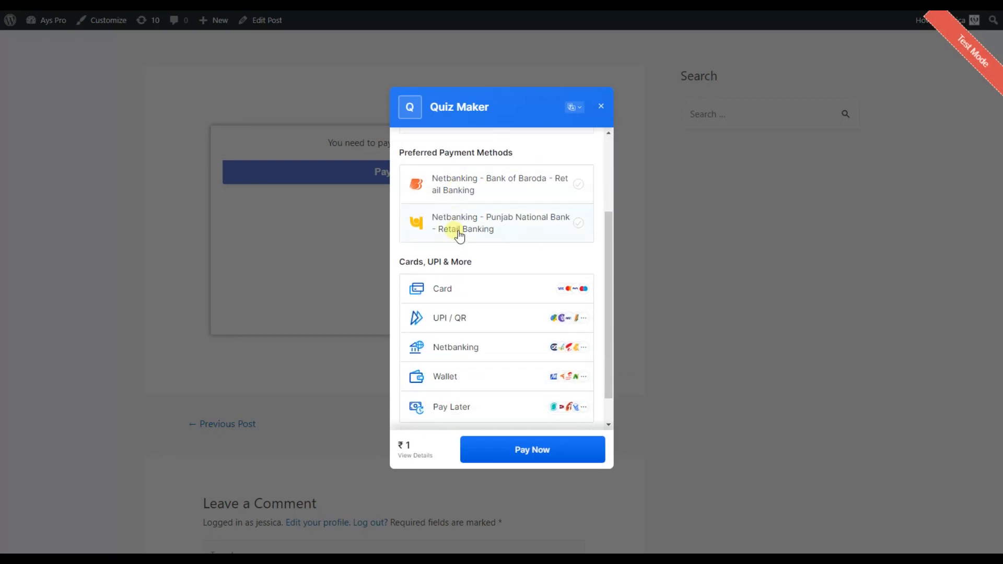
left_click(506, 291)
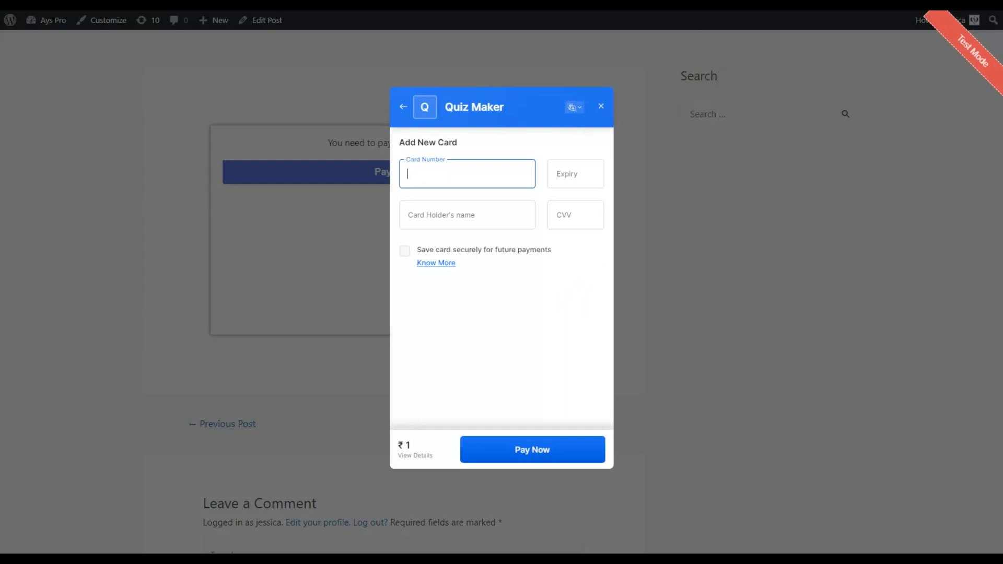
left_click(702, 3)
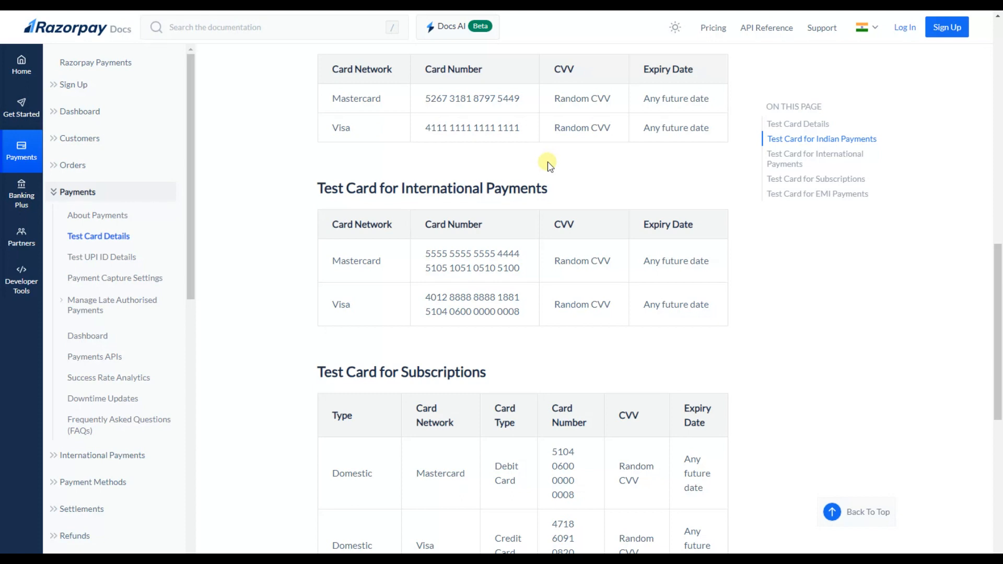
Copy the Mastercard test card number from the docs into the checkout's card number field.
left_click_drag(522, 98, 424, 98)
key("ctrl+c")
left_click_drag(521, 98, 424, 98)
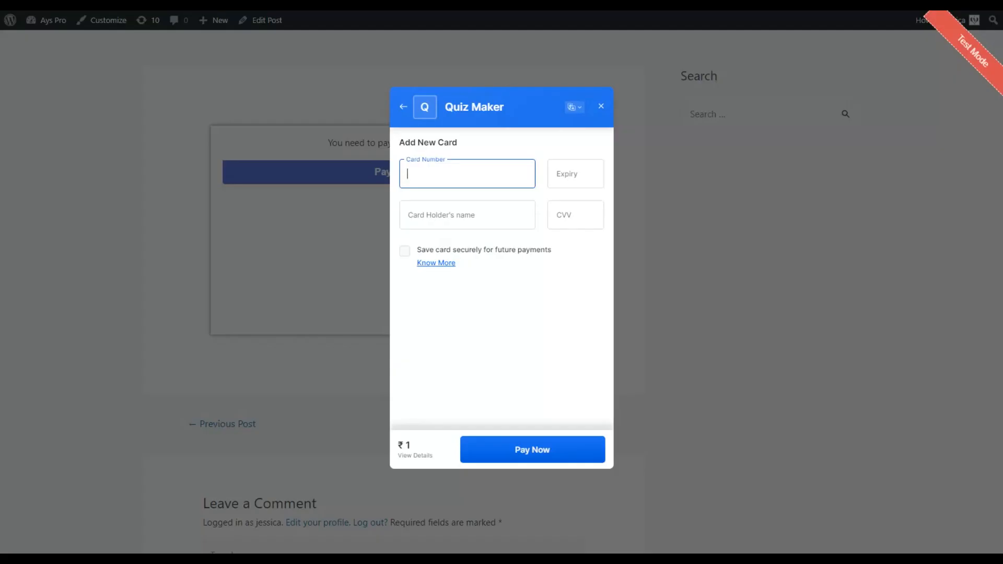
key("ctrl+v")
left_click(556, 178)
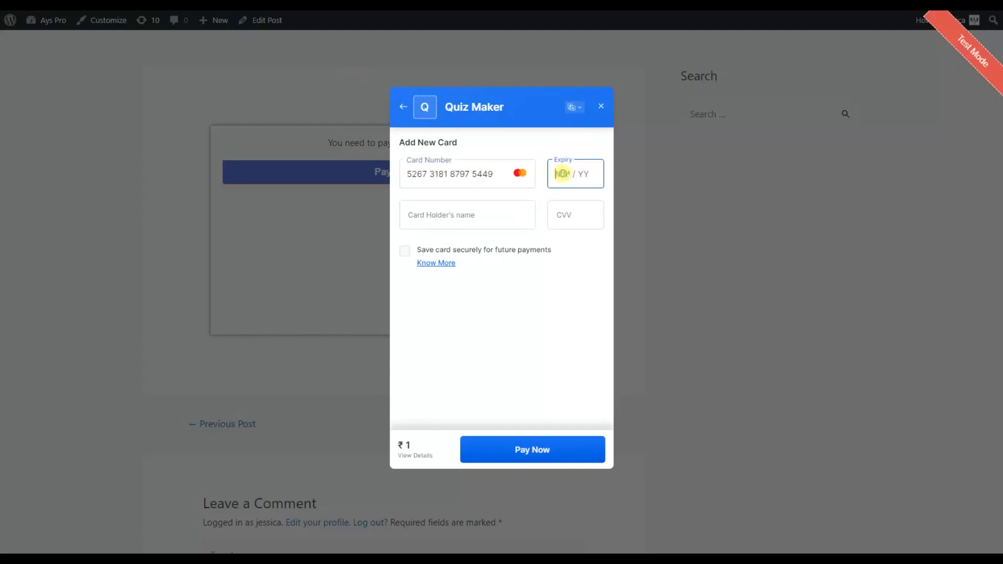
Enter expiry 02/24, the cardholder name and CVV 123, then pay ₹1 without saving the card.
type("02 /24")
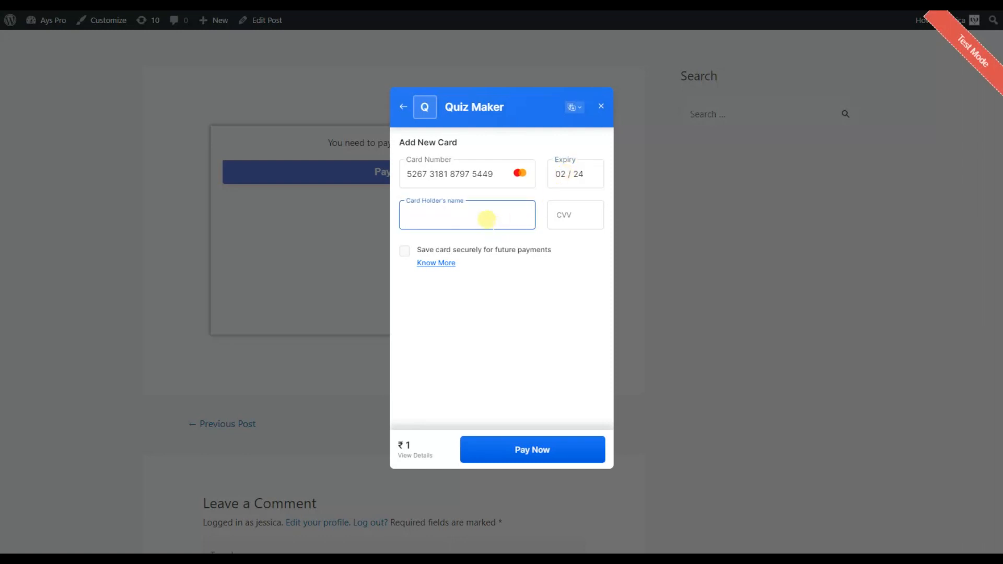
type("John")
left_click(586, 207)
type("123")
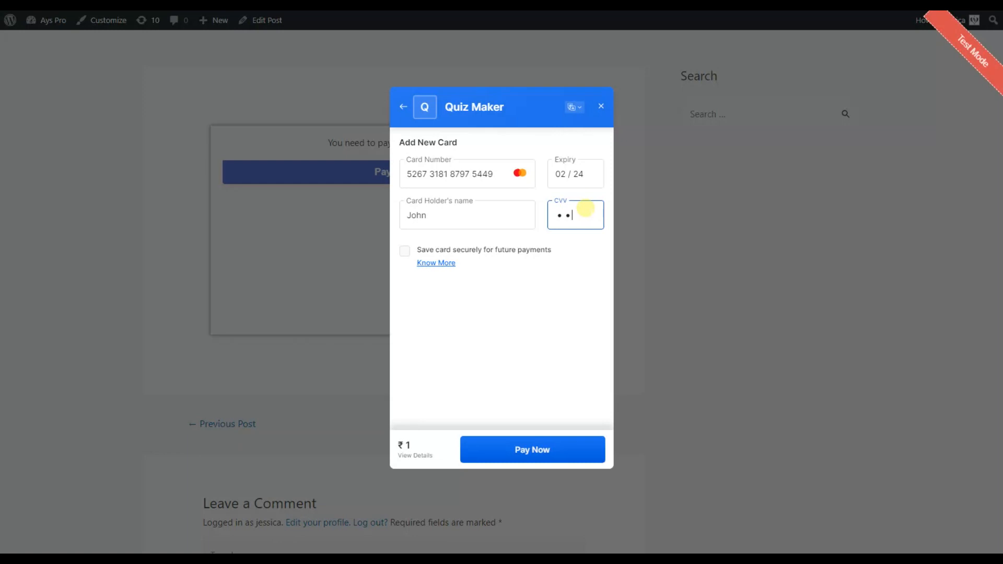
left_click(548, 450)
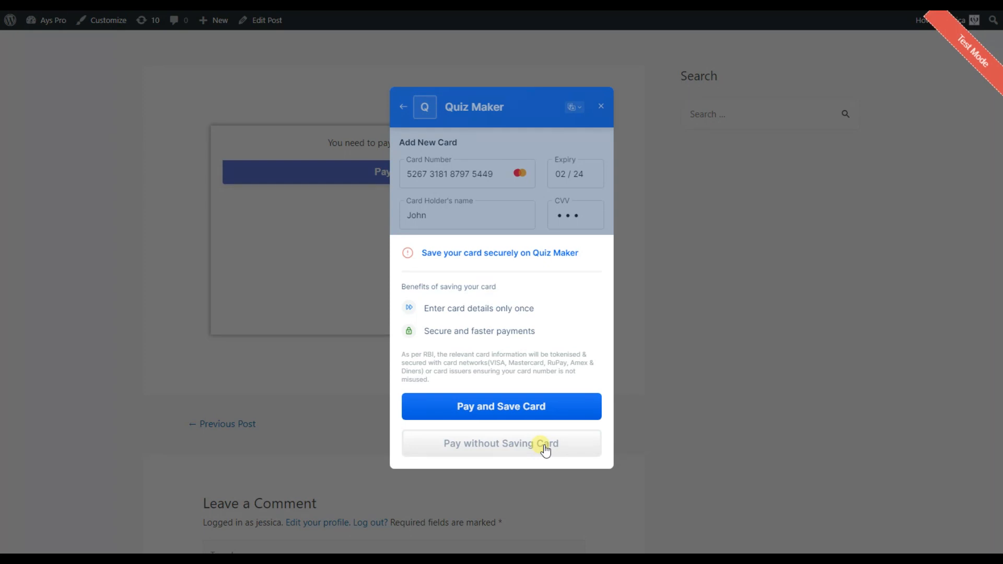
left_click(545, 450)
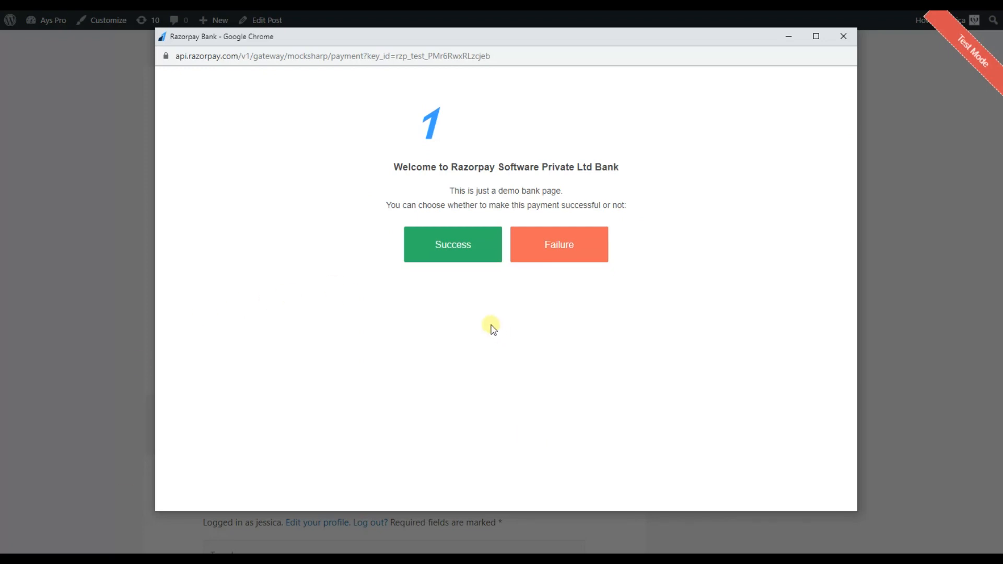
Mark the demo bank payment as Success, confirm, and scroll to the unlocked TOEFL Practice Test quiz.
left_click(453, 244)
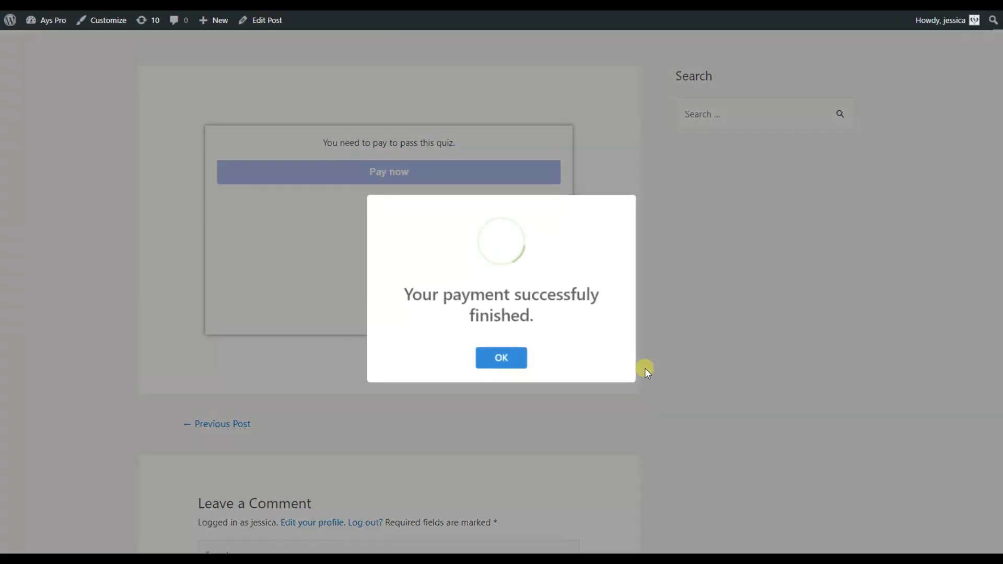
left_click(496, 365)
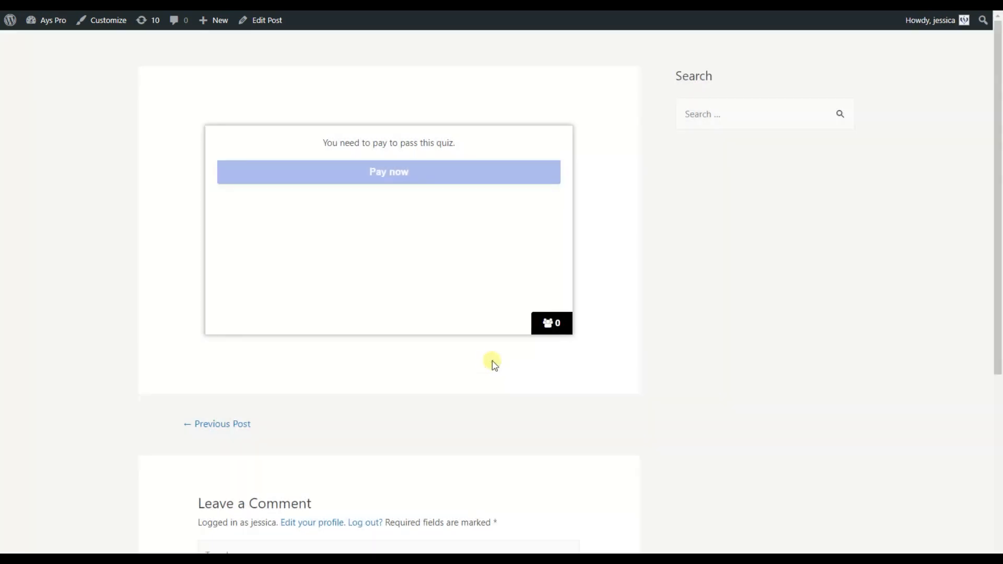
scroll(494, 364, "down", 2)
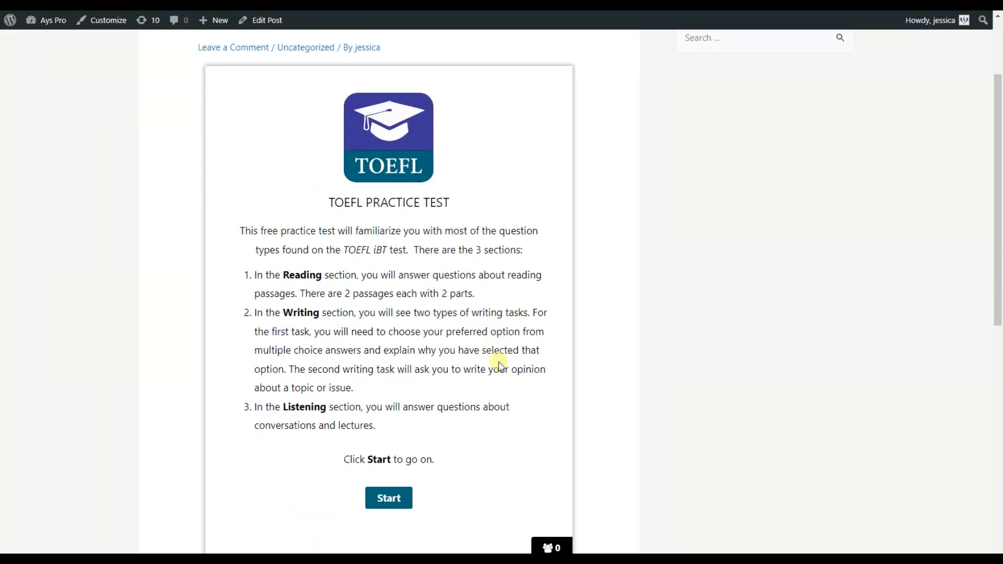
scroll(497, 363, "down", 1)
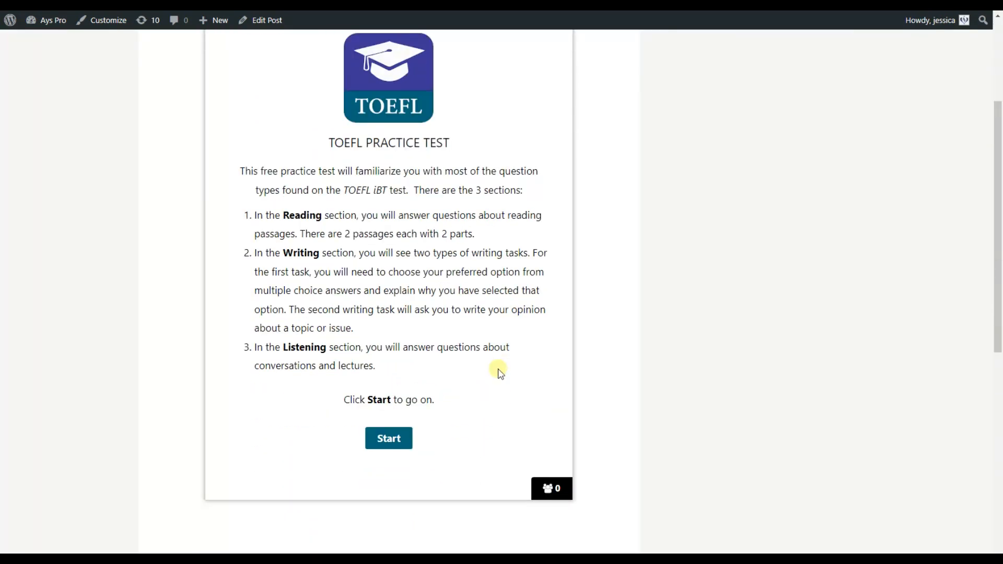